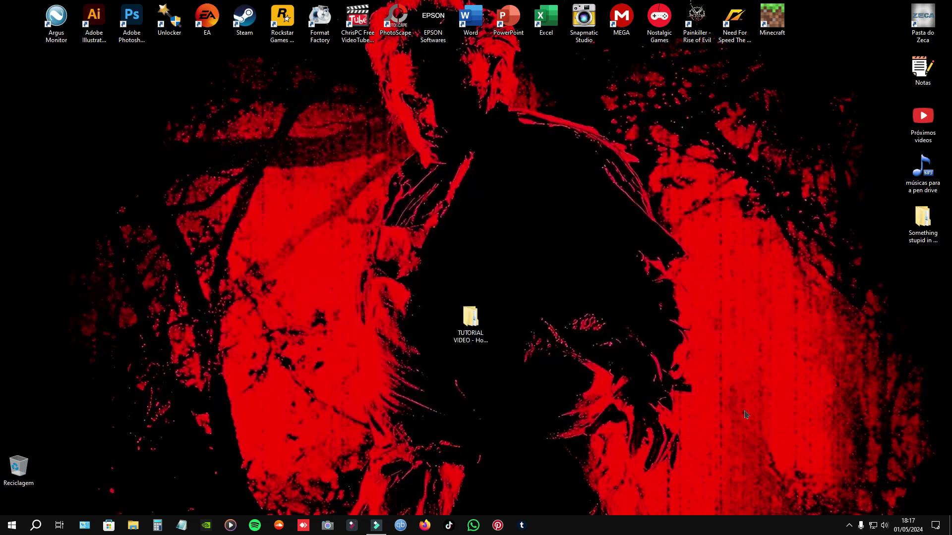
- Open File Explorer on the ZECA SILVA (E:) drive
{"action": "right_click", "coordinate": [549, 266]}
{"action": "left_click", "coordinate": [258, 439]}
{"action": "left_click", "coordinate": [139, 527]}
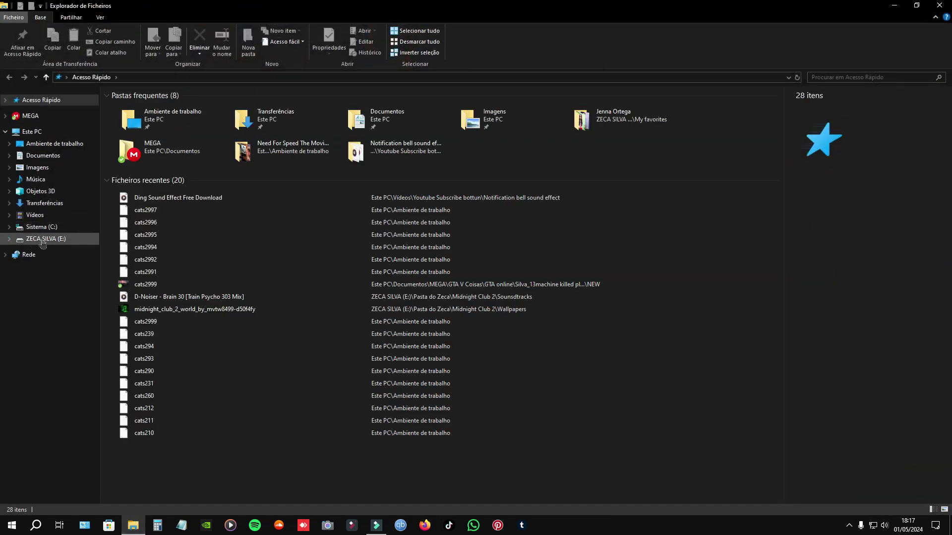
{"action": "left_click", "coordinate": [43, 241]}
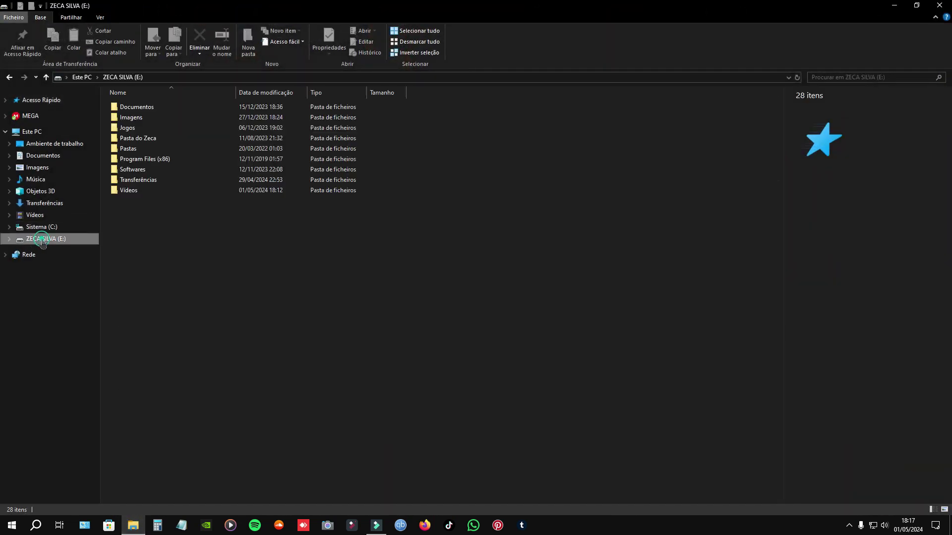
- Go to Jogos > Midnight Club 2 > userdata > mp3 and minimize the window
{"action": "double_click", "coordinate": [165, 130]}
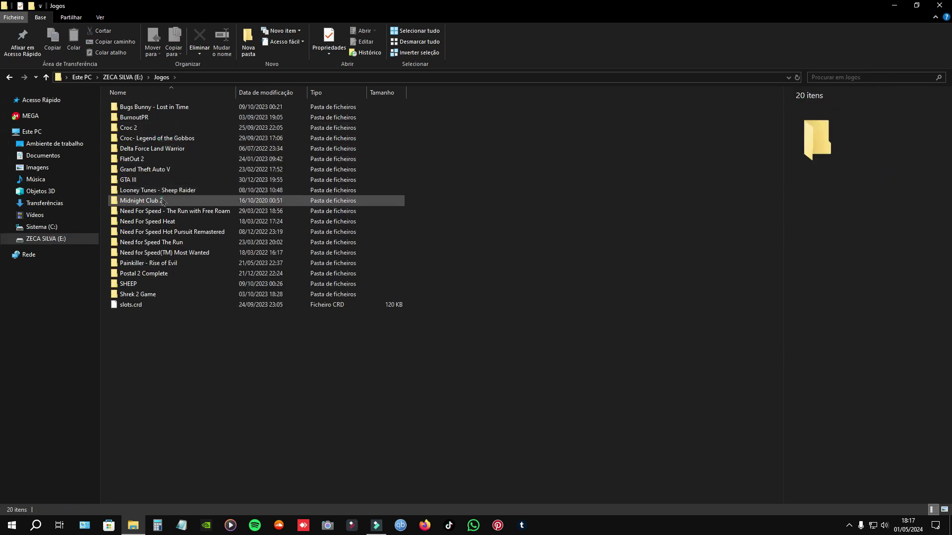
{"action": "double_click", "coordinate": [162, 198]}
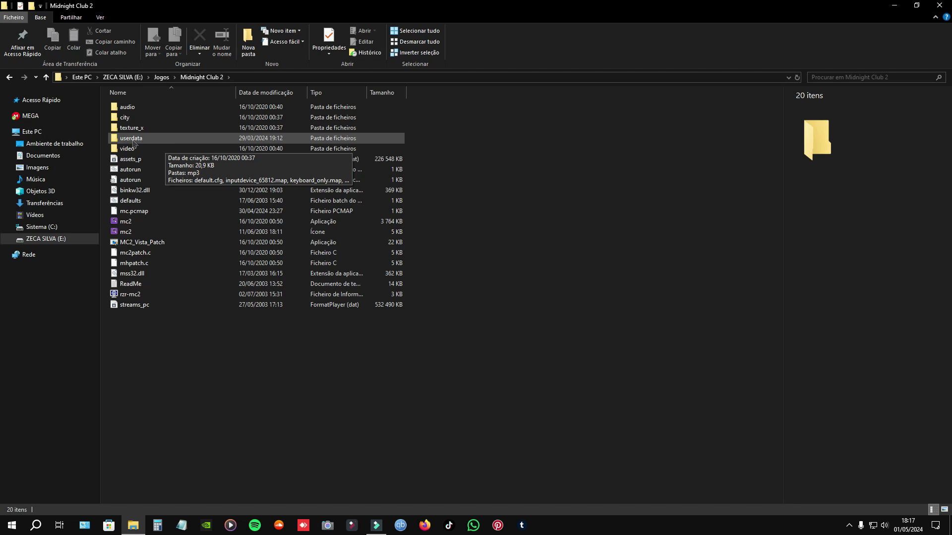
{"action": "double_click", "coordinate": [138, 140]}
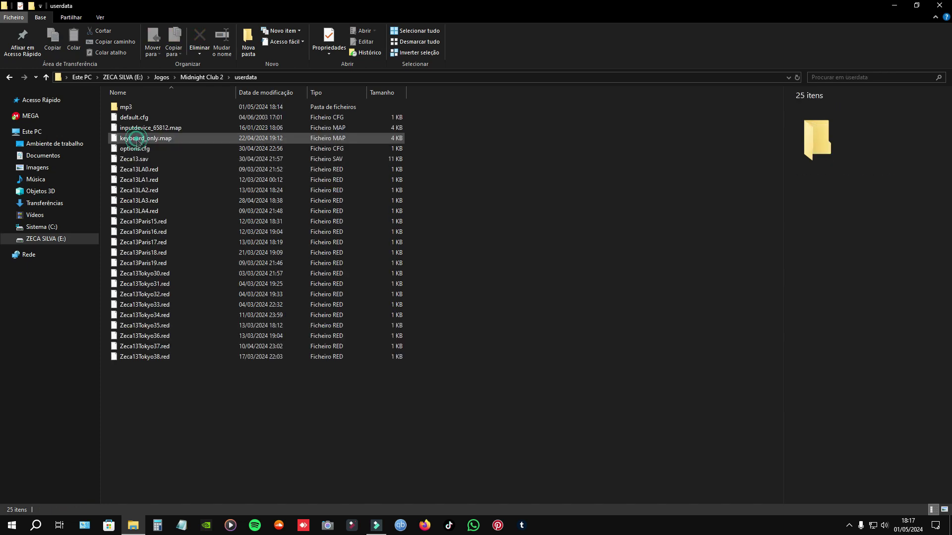
{"action": "double_click", "coordinate": [152, 111]}
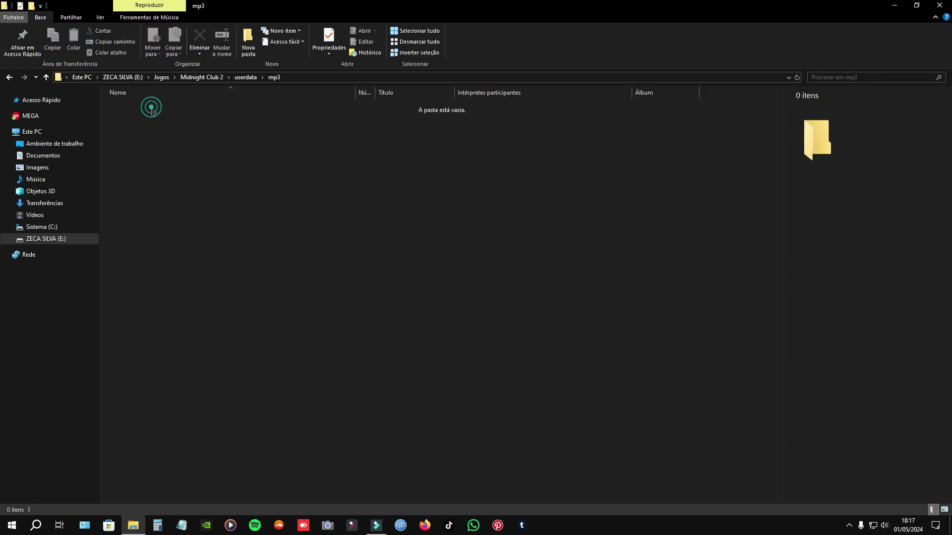
{"action": "left_click_drag", "start_coordinate": [122, 113], "coordinate": [674, 435]}
{"action": "left_click", "coordinate": [894, 7]}
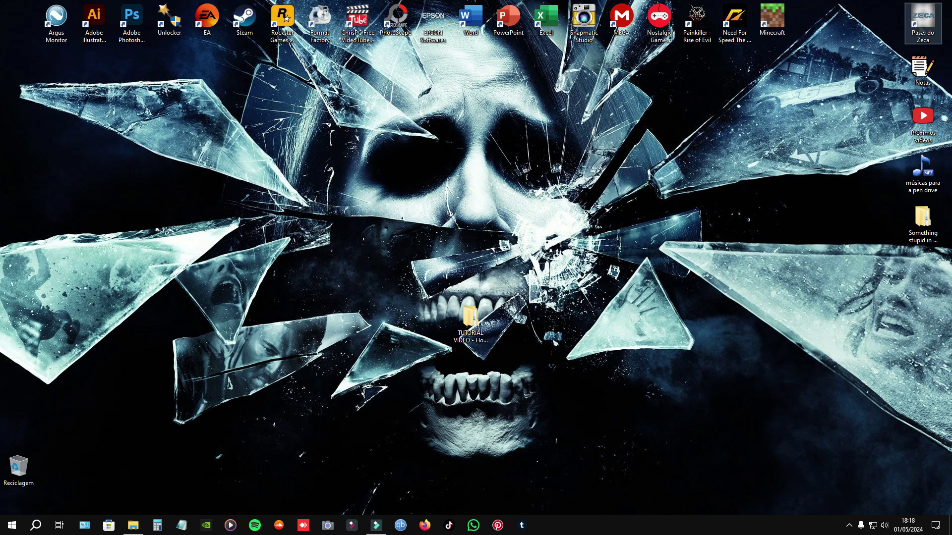
- Open Pasta do Zeca > MP3 > Músicas > Brain 30 > 2, refreshing the folder view
{"action": "double_click", "coordinate": [923, 25]}
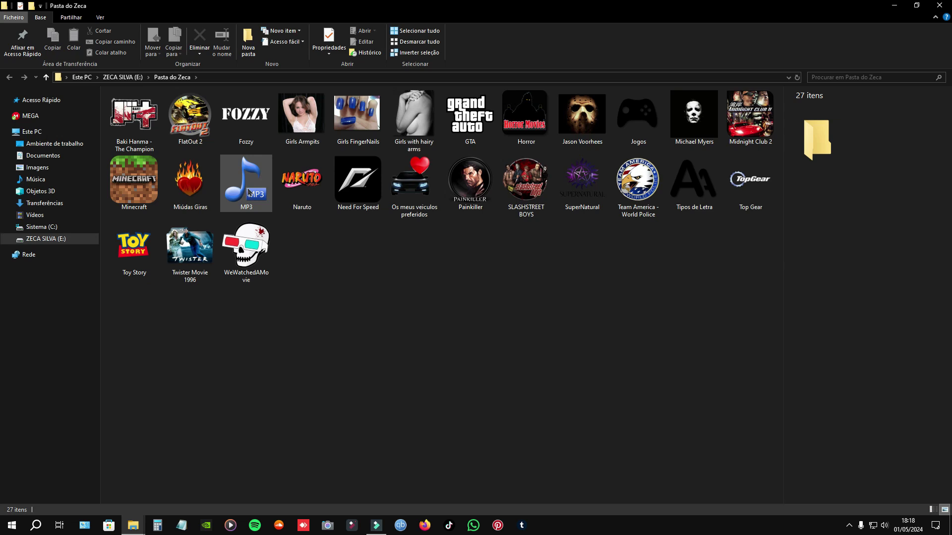
{"action": "right_click", "coordinate": [334, 242]}
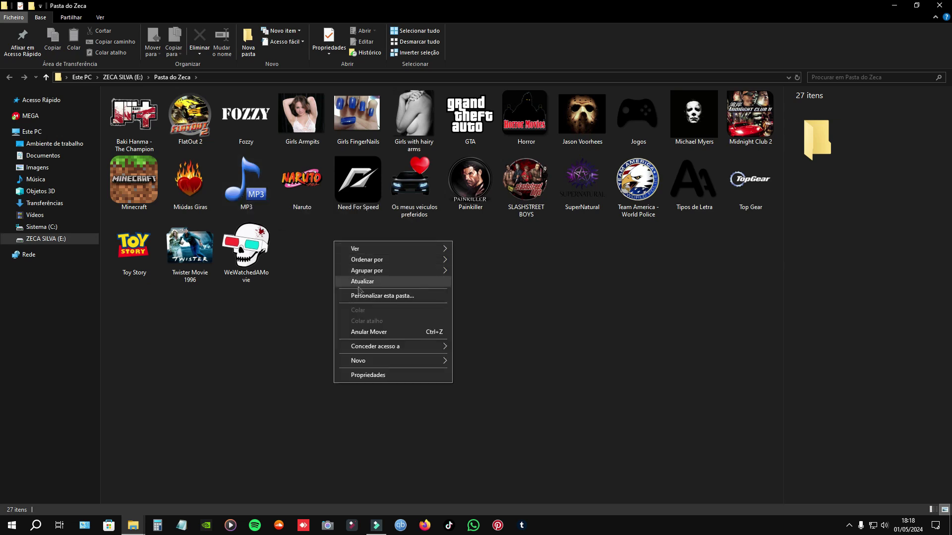
{"action": "left_click", "coordinate": [359, 282]}
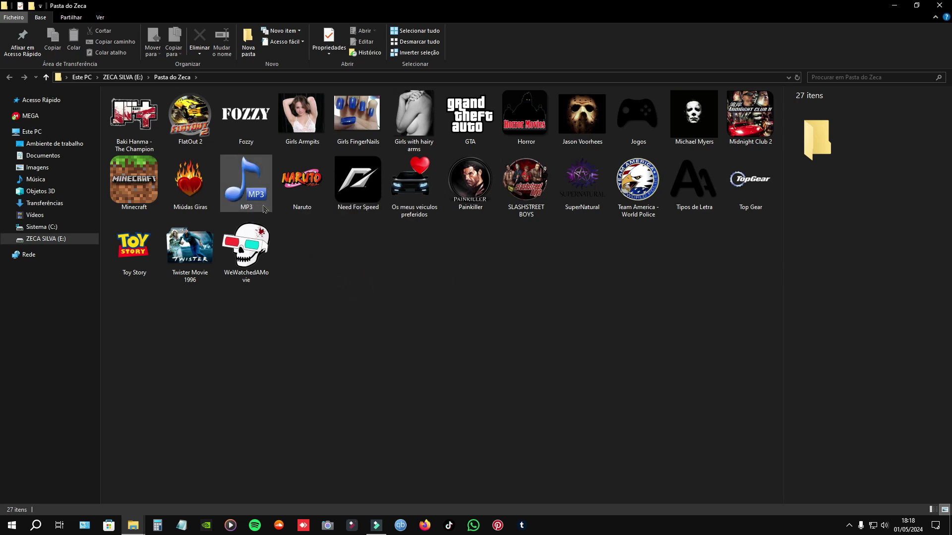
{"action": "mouse_move", "coordinate": [247, 199]}
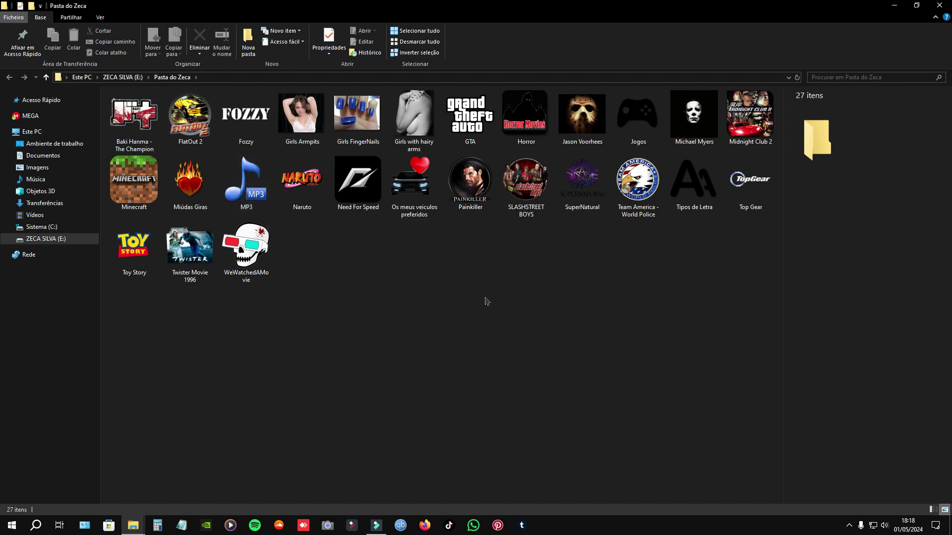
{"action": "double_click", "coordinate": [235, 190]}
{"action": "double_click", "coordinate": [145, 129]}
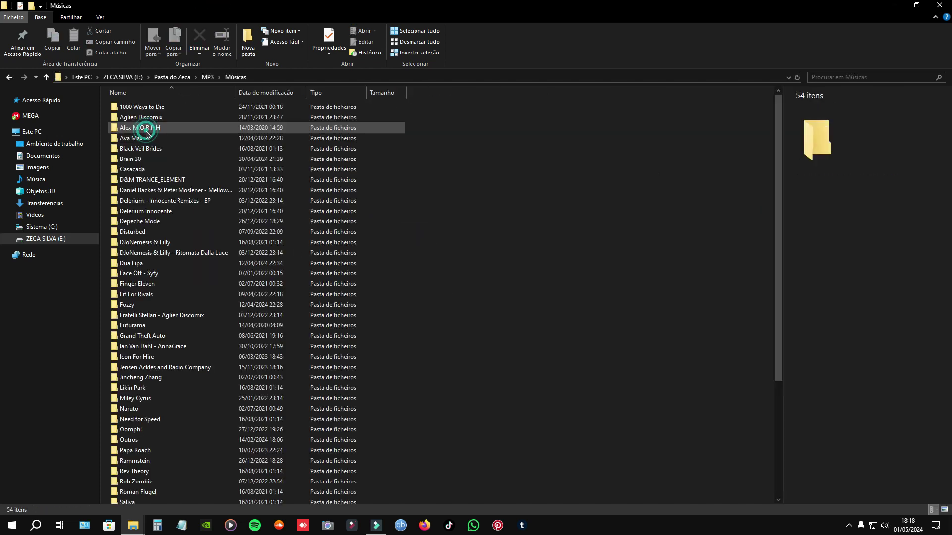
{"action": "double_click", "coordinate": [162, 164]}
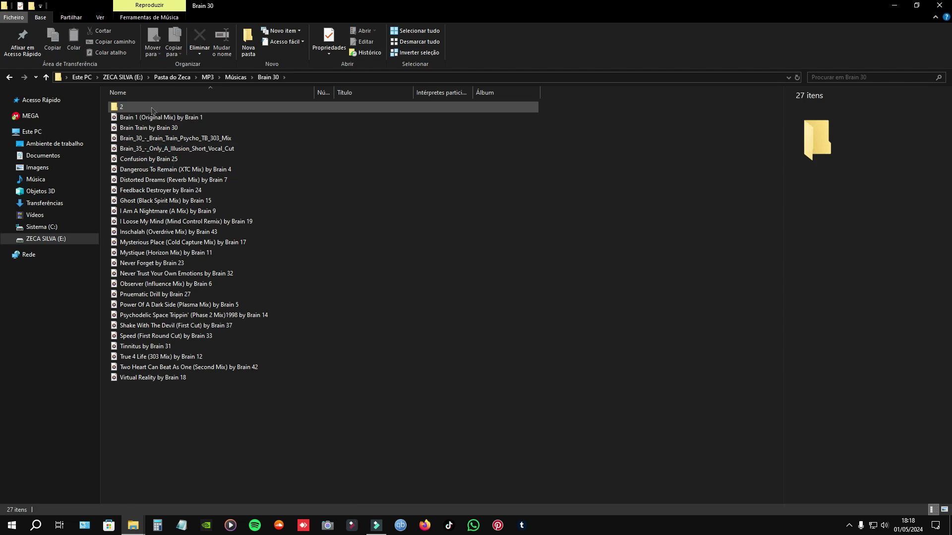
{"action": "double_click", "coordinate": [152, 108]}
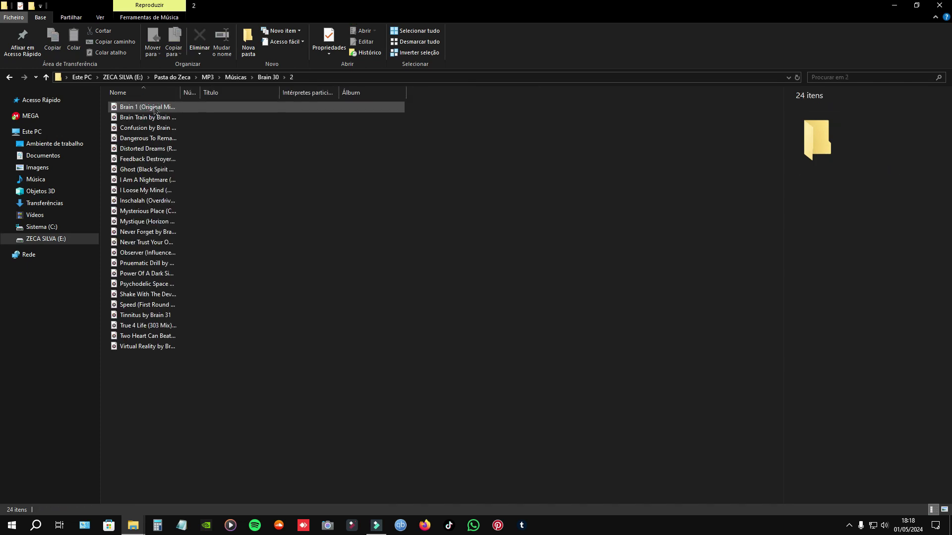
- Widen the Nome column and copy 'Brain 1 (Original Mix) by Brain 1'
{"action": "left_click_drag", "start_coordinate": [180, 92], "coordinate": [219, 92]}
{"action": "right_click", "coordinate": [196, 108]}
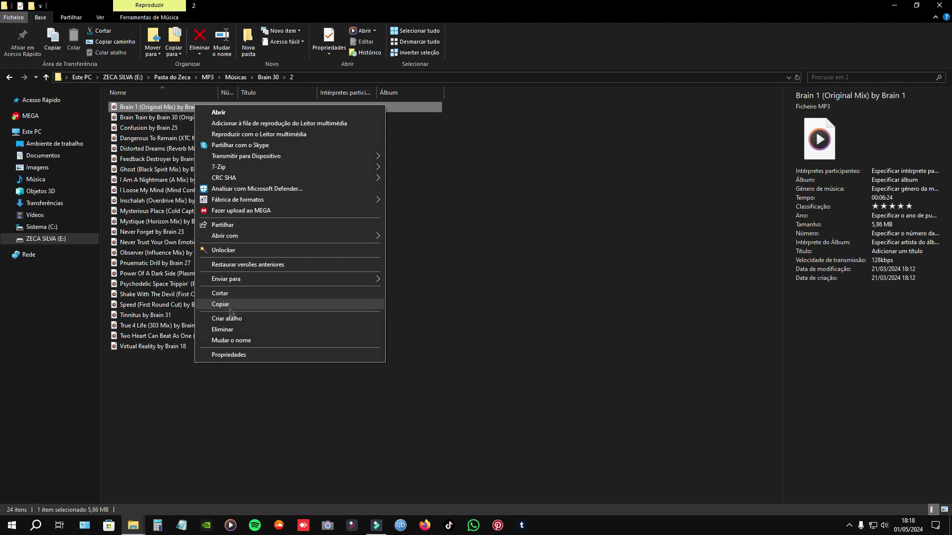
{"action": "left_click", "coordinate": [238, 294]}
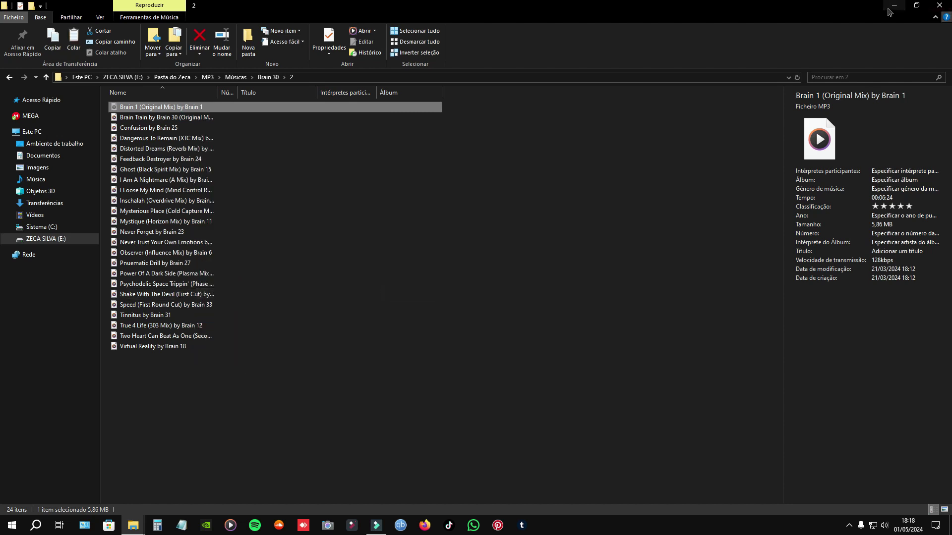
- Paste the copied Brain 1 track into the empty Midnight Club 2 mp3 folder
{"action": "left_click", "coordinate": [896, 6]}
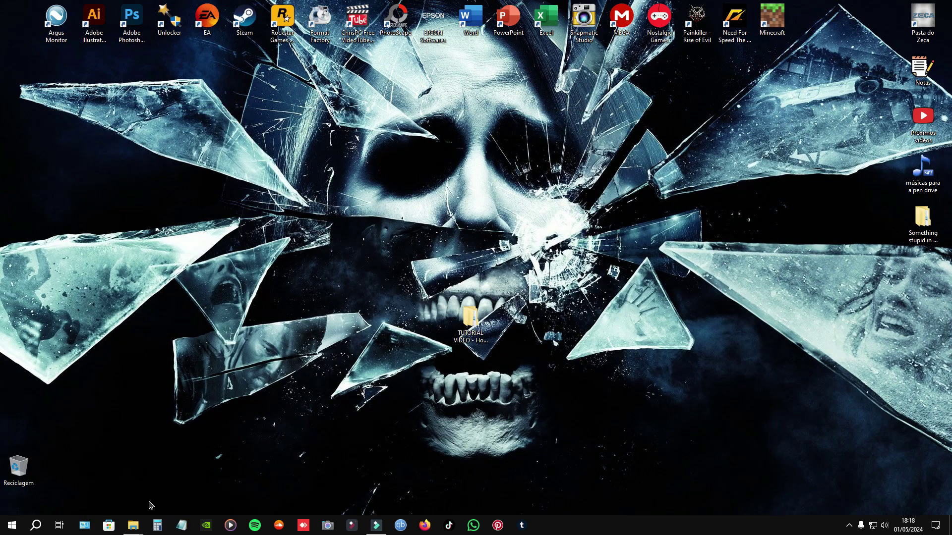
{"action": "mouse_move", "coordinate": [136, 525]}
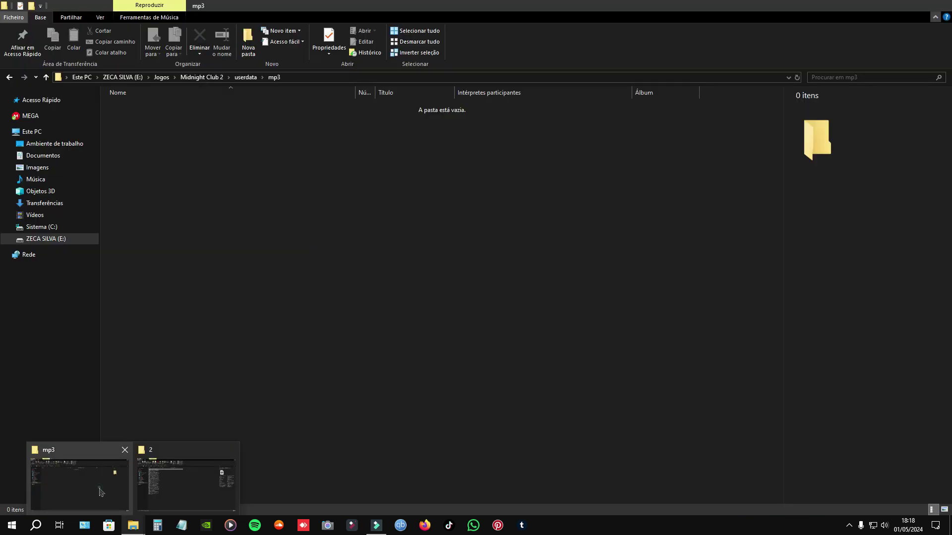
{"action": "left_click", "coordinate": [101, 492]}
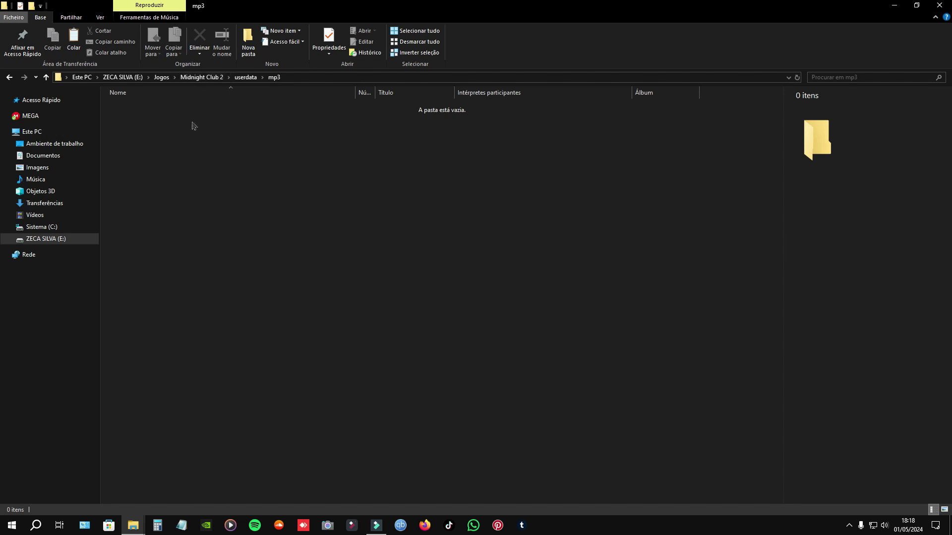
{"action": "right_click", "coordinate": [166, 162]}
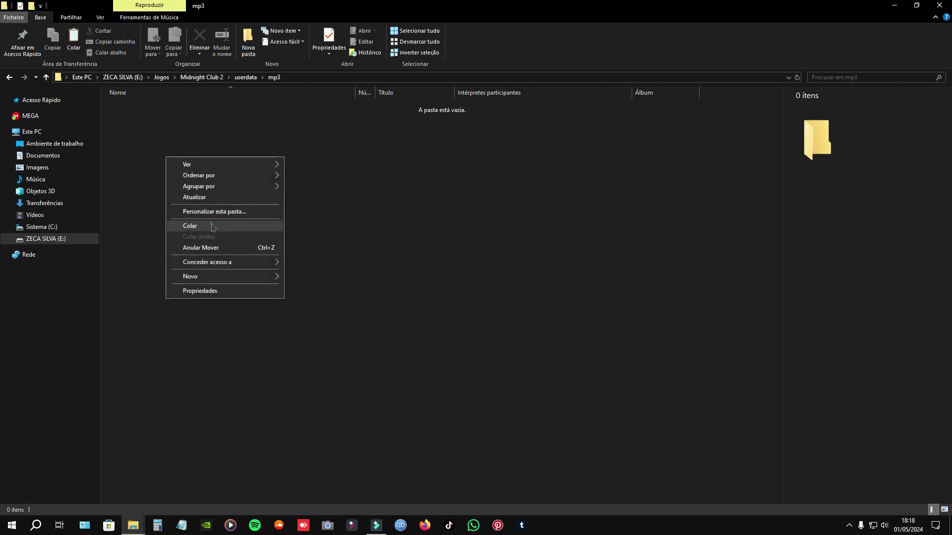
{"action": "left_click", "coordinate": [193, 224]}
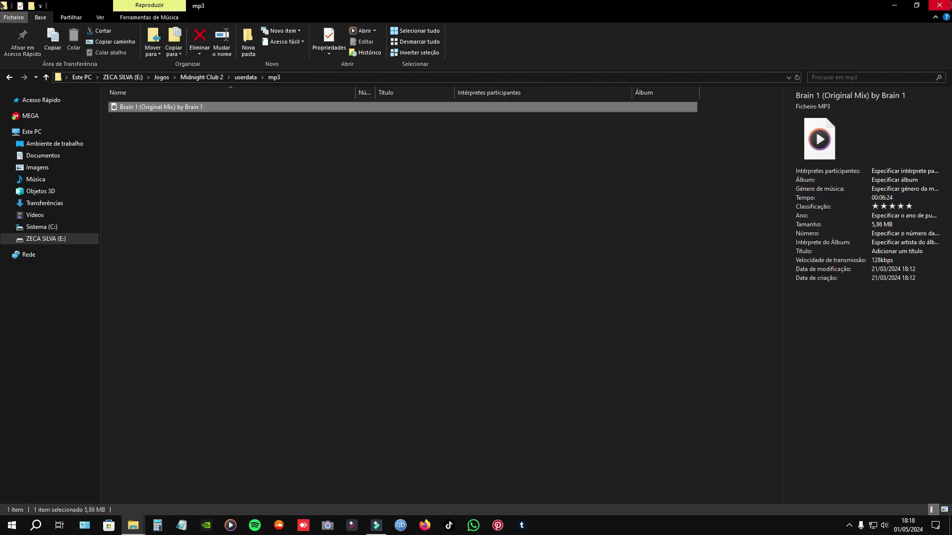
- Minimize File Explorer and refresh the desktop
{"action": "key", "text": "super+d"}
{"action": "right_click", "coordinate": [546, 198]}
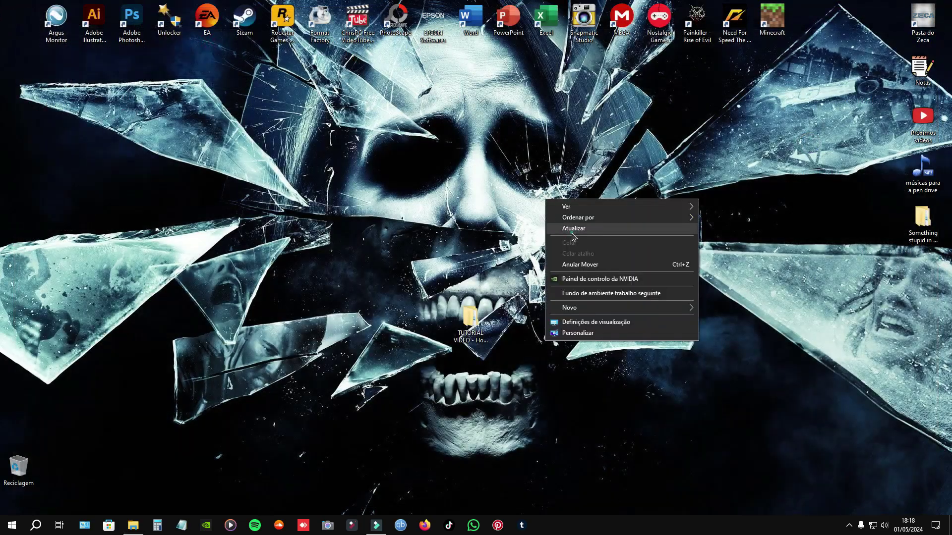
{"action": "key", "text": "Escape"}
{"action": "left_click", "coordinate": [130, 527]}
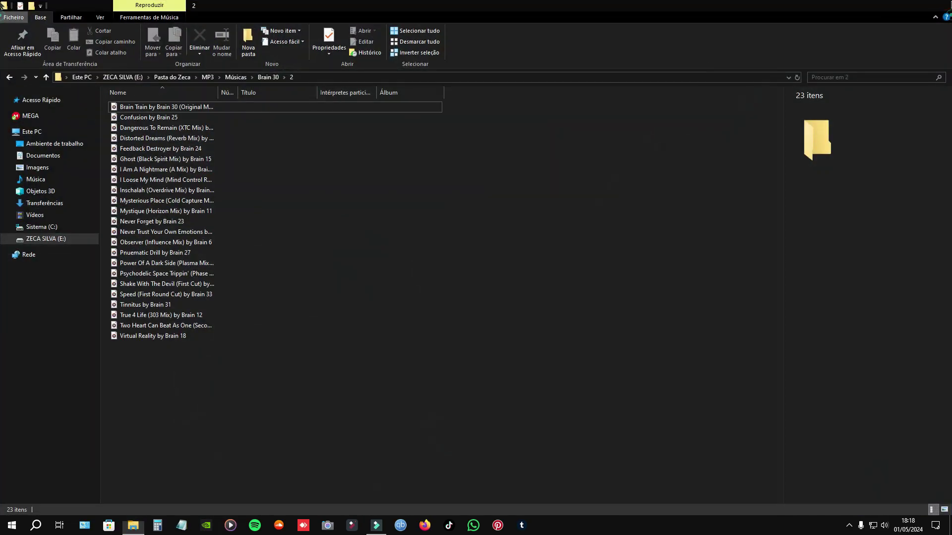
{"action": "left_click", "coordinate": [130, 526]}
{"action": "right_click", "coordinate": [607, 154]}
{"action": "left_click", "coordinate": [623, 183]}
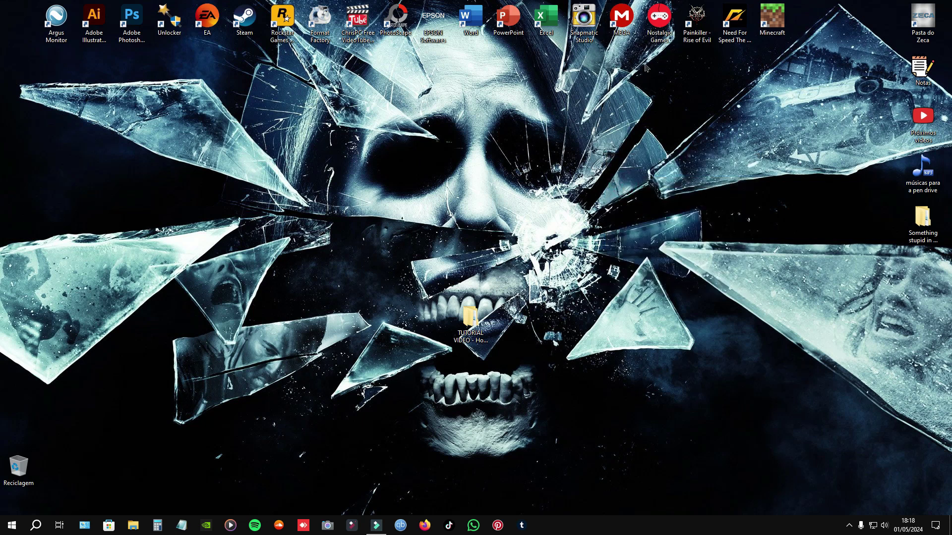
- Launch Midnight Club 2 from the Nostalgic Games desktop folder
{"action": "double_click", "coordinate": [660, 25]}
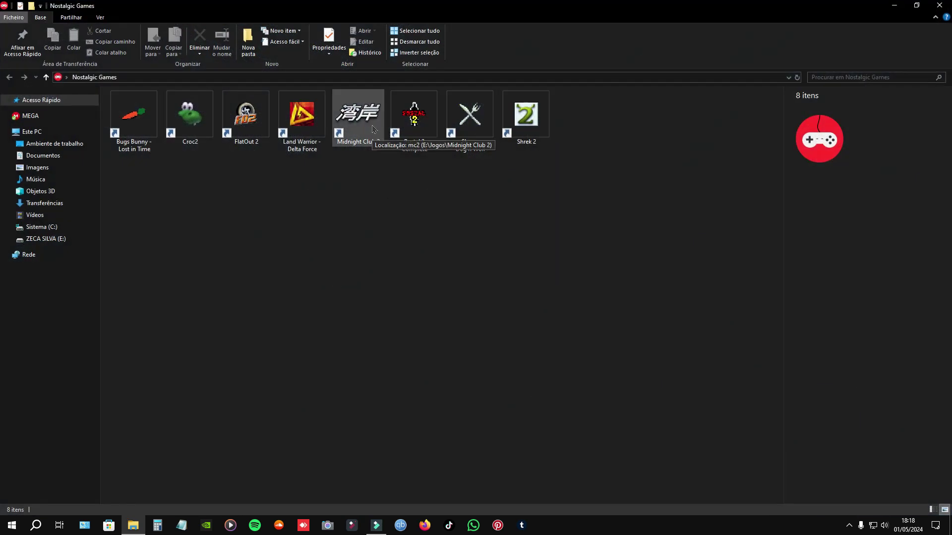
{"action": "double_click", "coordinate": [373, 130]}
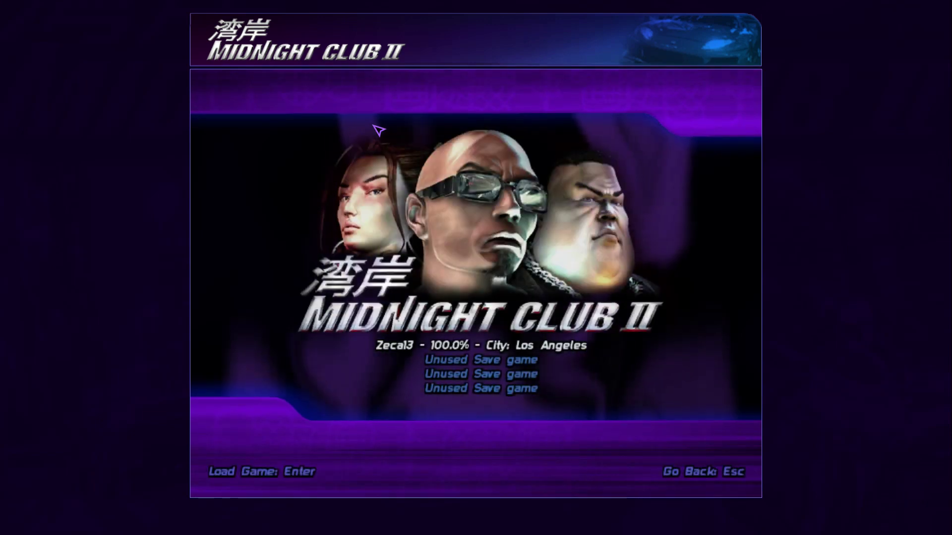
- Load the existing save and choose Arcade Mode with the Saikou XS
{"action": "key", "text": "Return"}
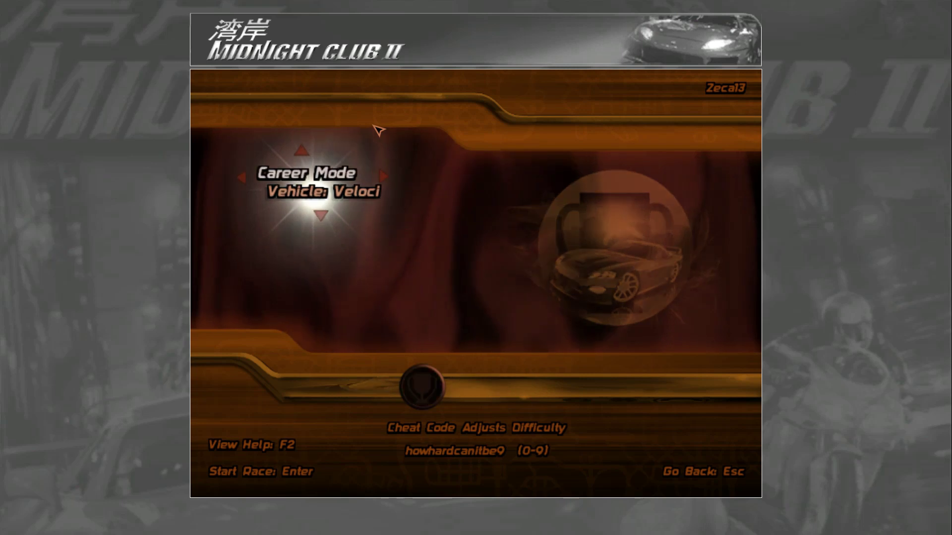
{"action": "key", "text": "Down"}
{"action": "key", "text": "Right"}
{"action": "key", "text": "Up"}
{"action": "key", "text": "Right"}
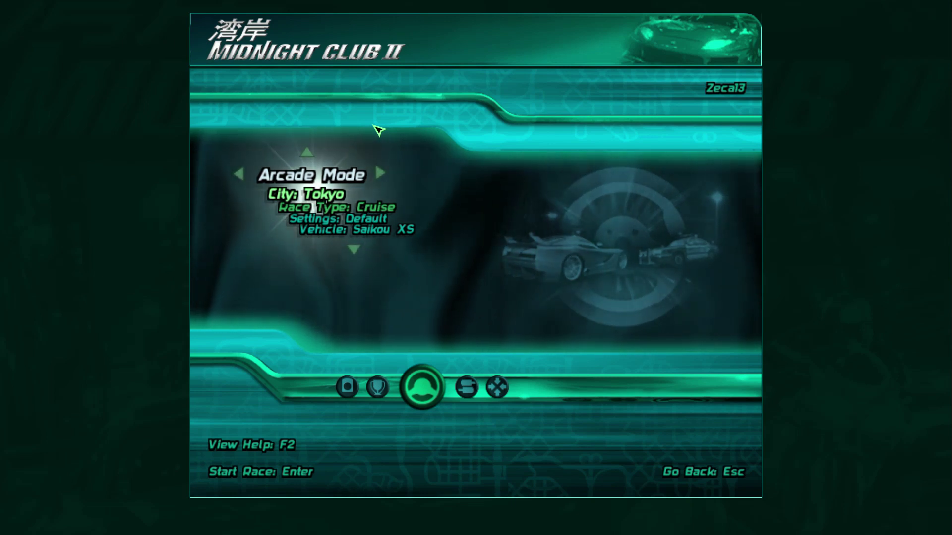
- Set the city to Tokyo and the race type to Cruise
{"action": "key", "text": "Down"}
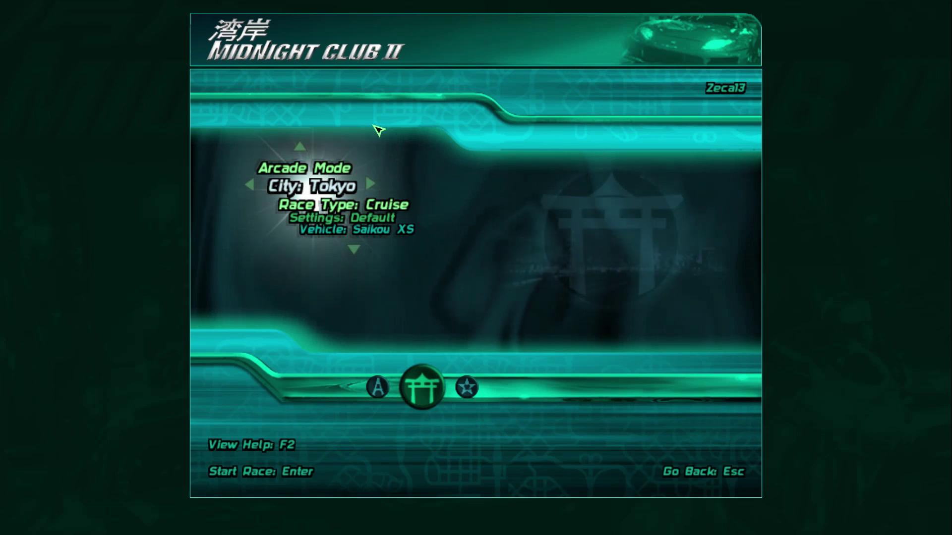
{"action": "key", "text": "Down"}
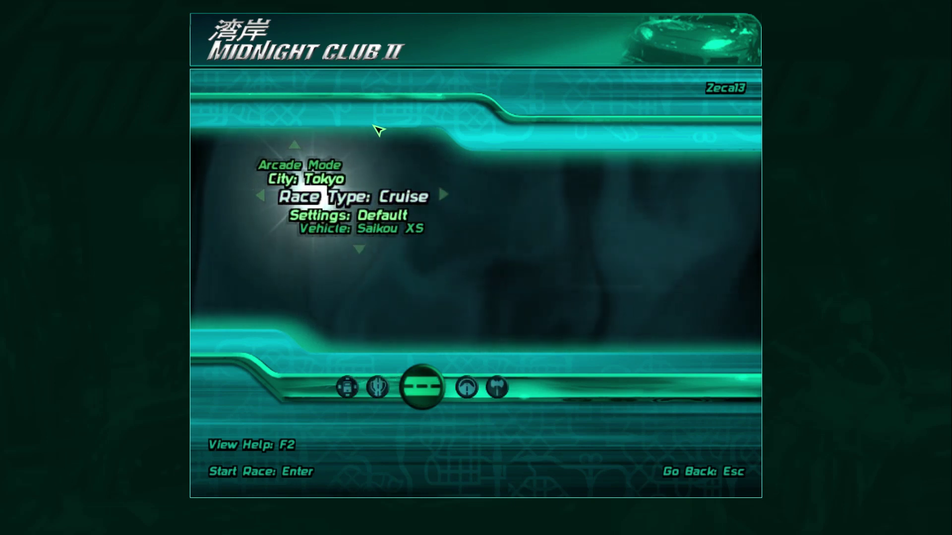
{"action": "key", "text": "Down"}
{"action": "key", "text": "Down"}
{"action": "key", "text": "Up"}
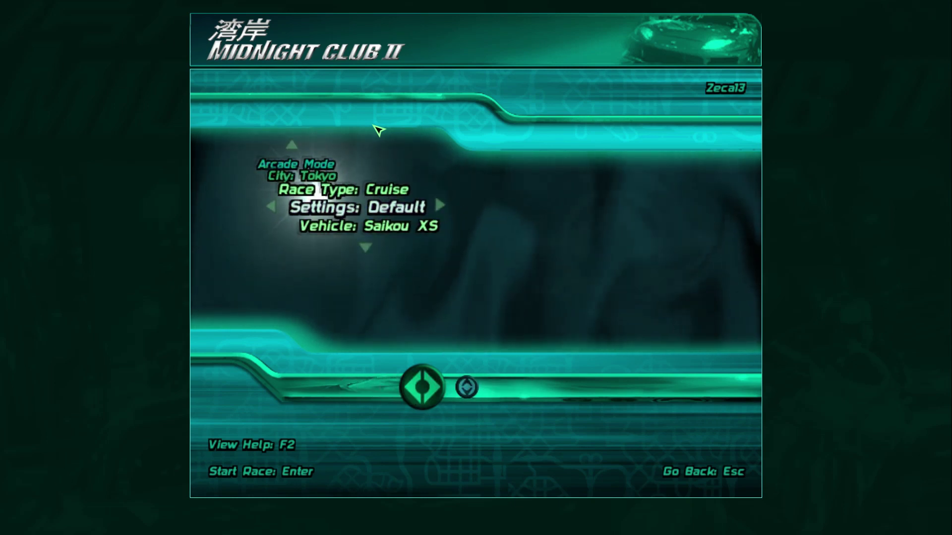
{"action": "key", "text": "Up"}
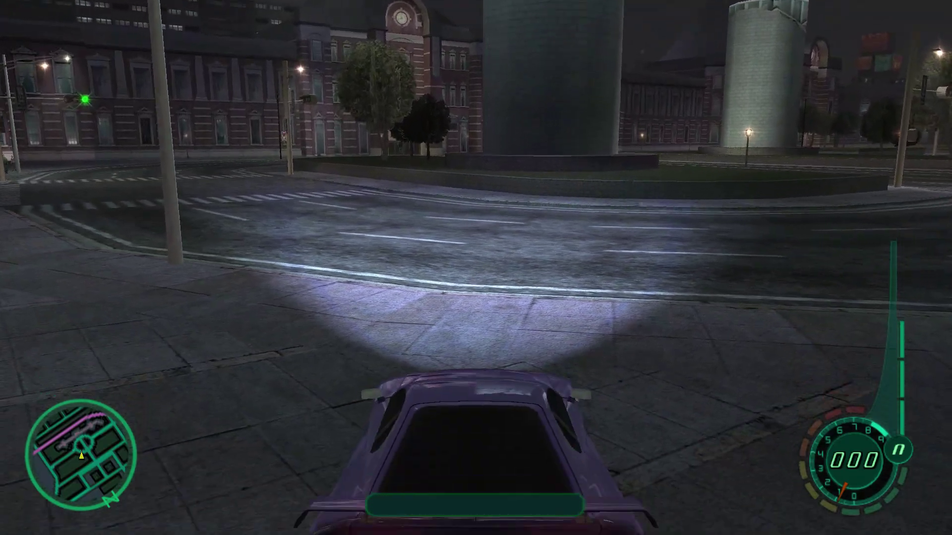
- Pause and set the Audio Options music to MP3, track 'Brain 1 (Original Mix)'
{"action": "key", "text": "Escape"}
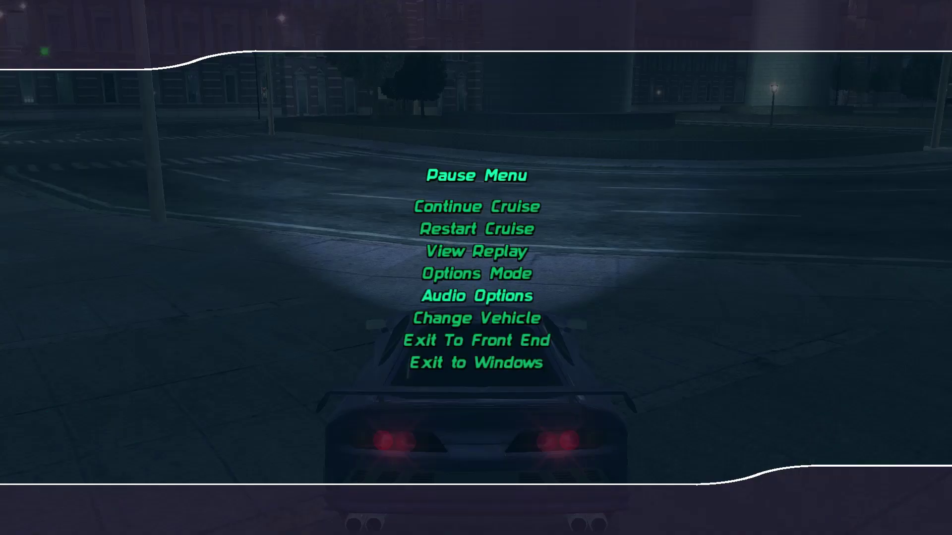
{"action": "key", "text": "Return"}
{"action": "key", "text": "Right"}
{"action": "key", "text": "Right"}
{"action": "key", "text": "Right"}
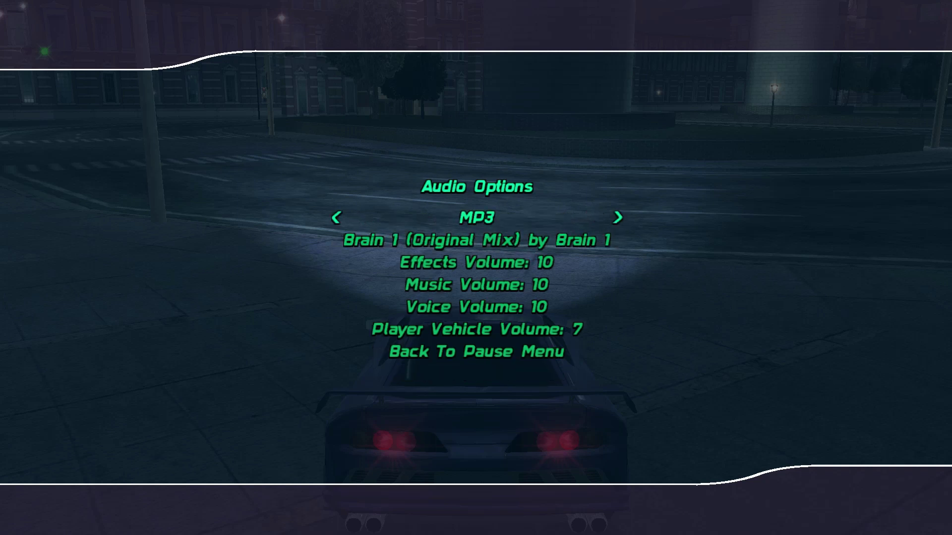
{"action": "key", "text": "Down"}
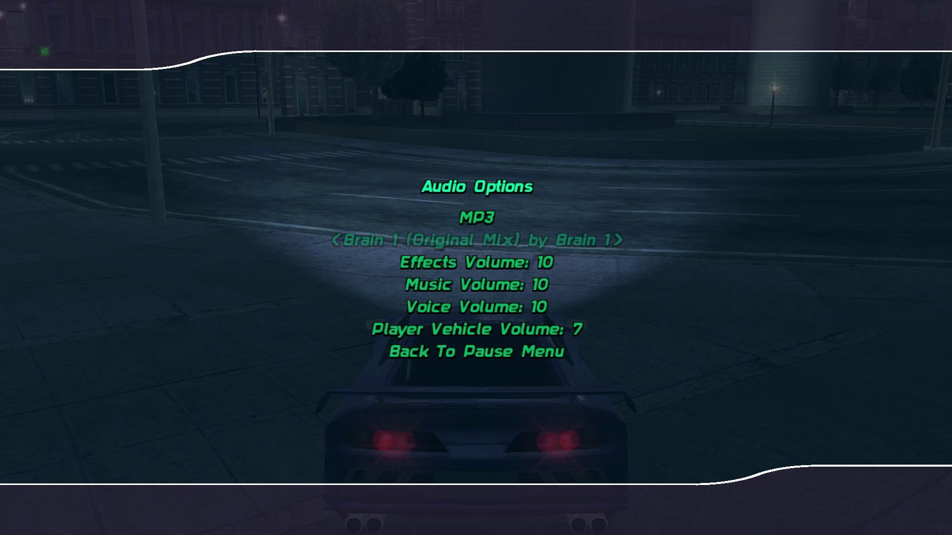
- Exit the Tokyo cruise to the front end, saving progress, and return to the title screen
{"action": "key", "text": "Escape"}
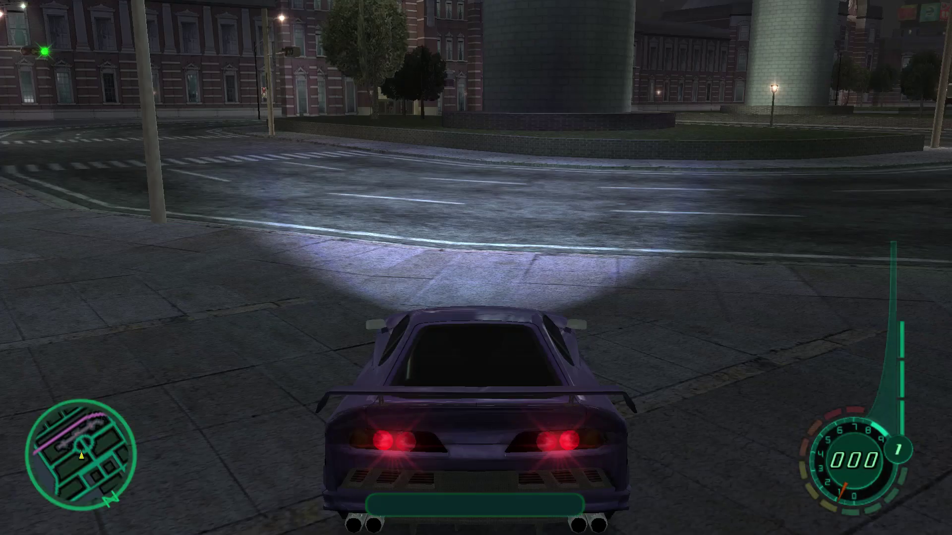
{"action": "key", "text": "Escape"}
{"action": "key", "text": "Up"}
{"action": "key", "text": "Up"}
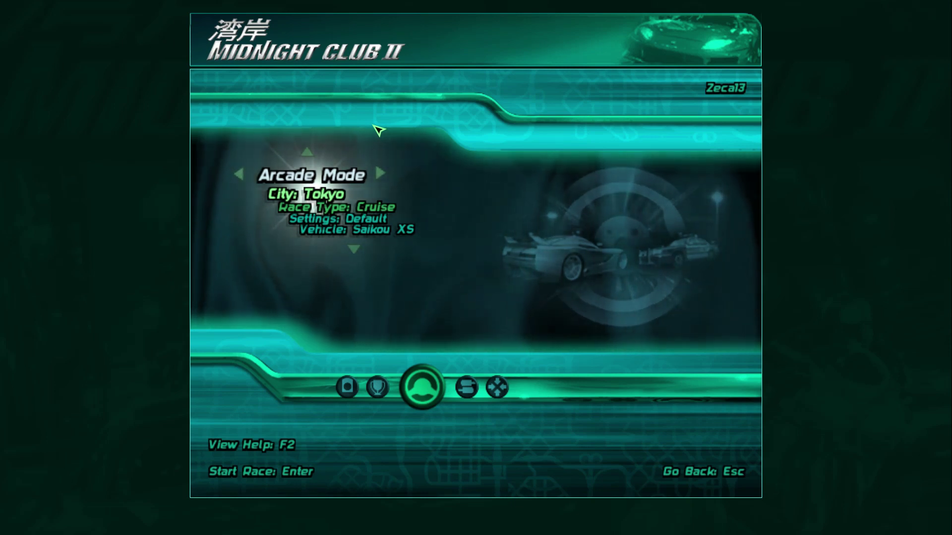
{"action": "key", "text": "Return"}
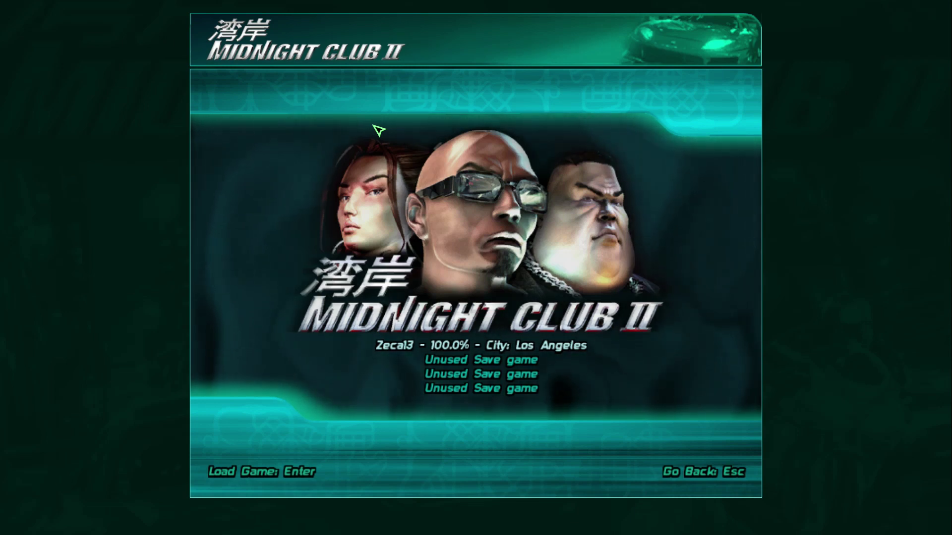
{"action": "key", "text": "Escape"}
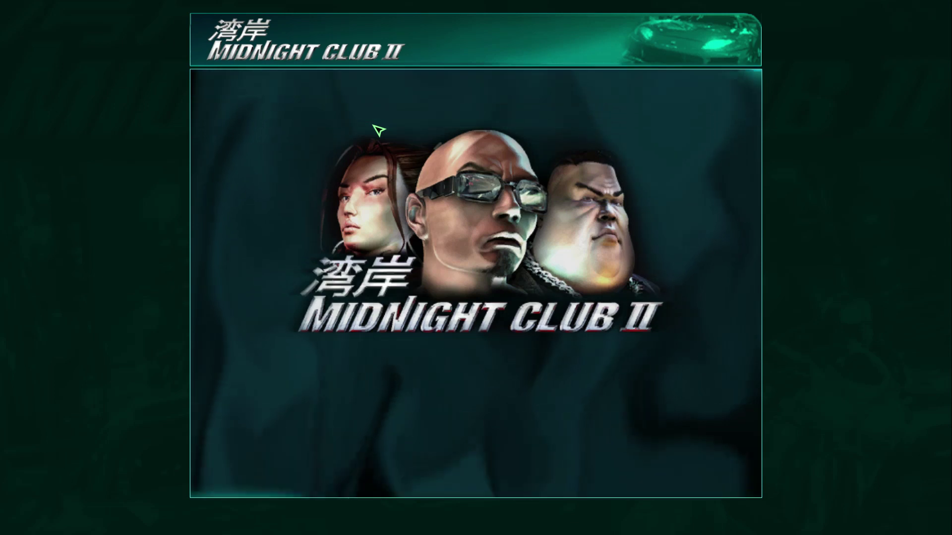